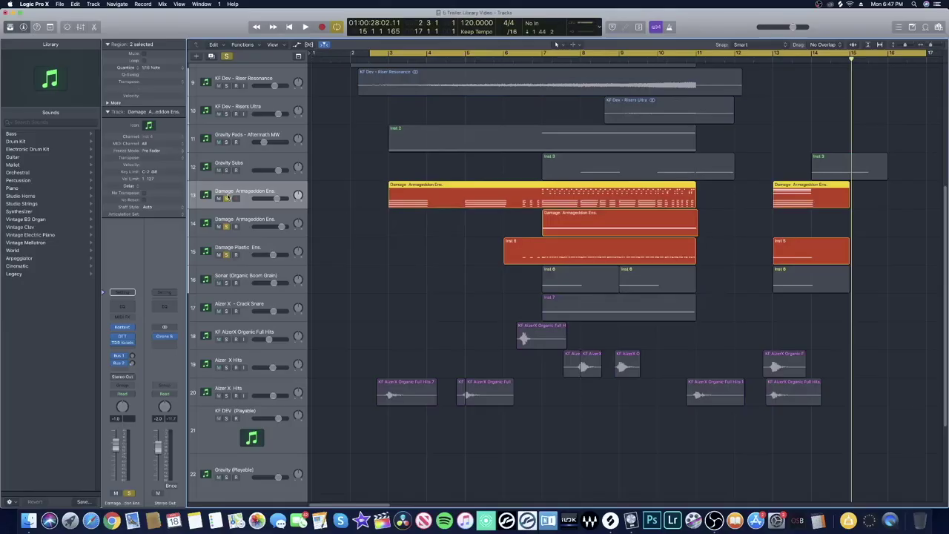
# Add the KF TrailerDrums 70-110BPM, second KF Classic Hits and both Aizer X Hits tracks to the soloed percussion.
pyautogui.press('space')
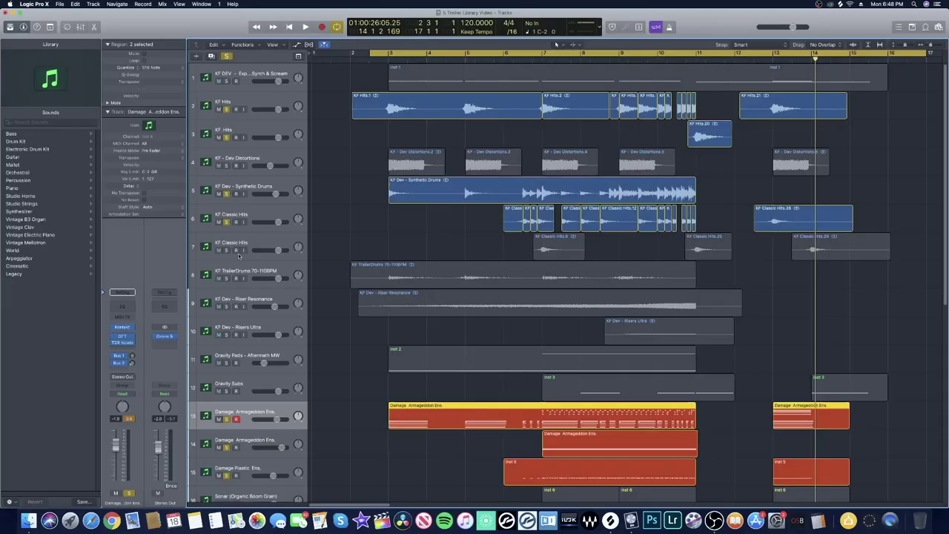
pyautogui.click(226, 280)
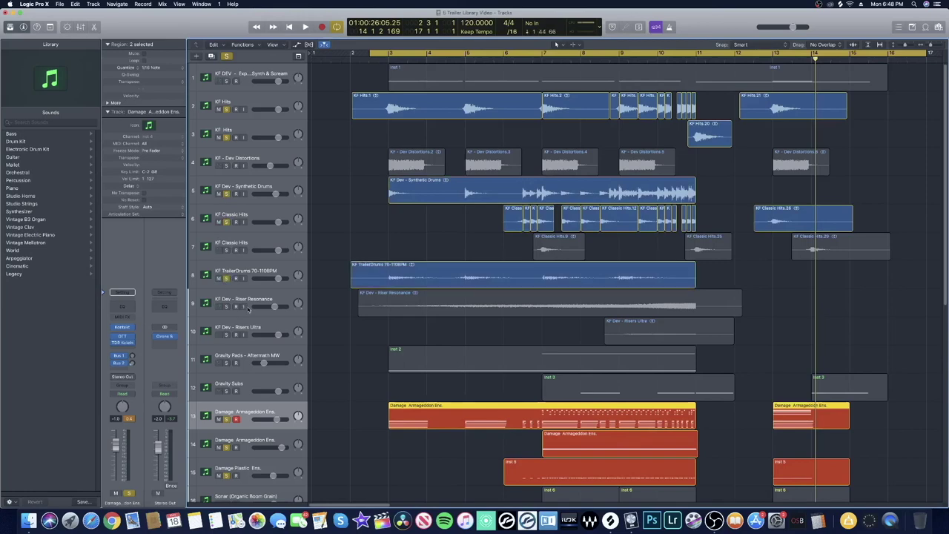
pyautogui.click(226, 250)
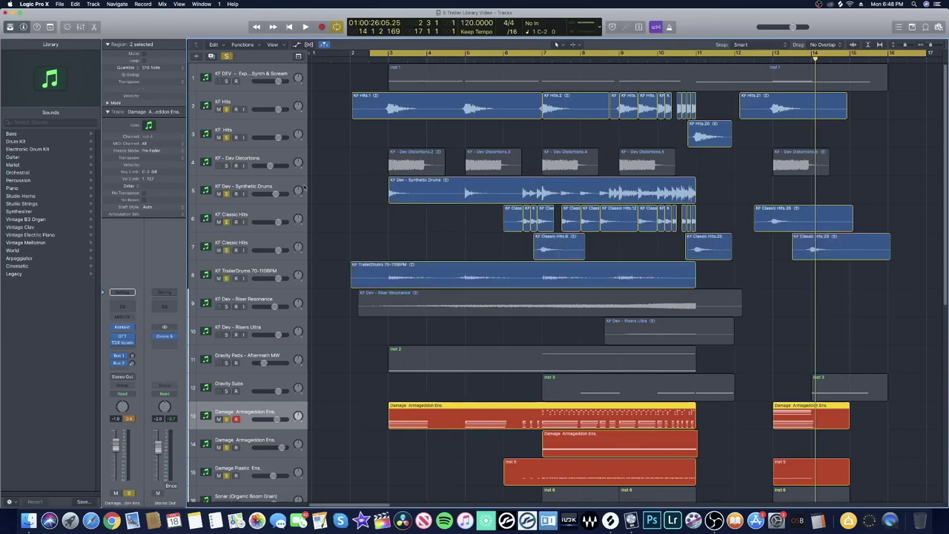
pyautogui.scroll(-10, 293, 223)
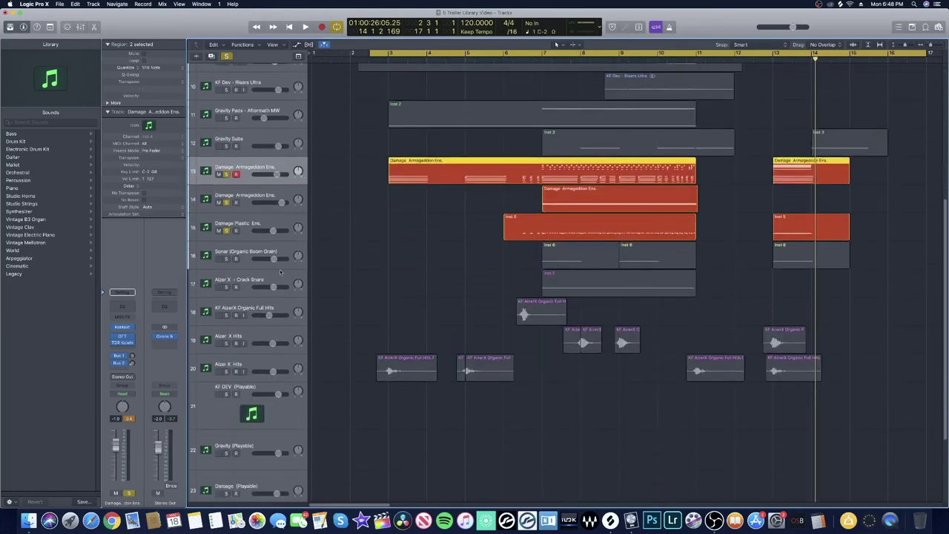
pyautogui.click(226, 343)
pyautogui.click(226, 371)
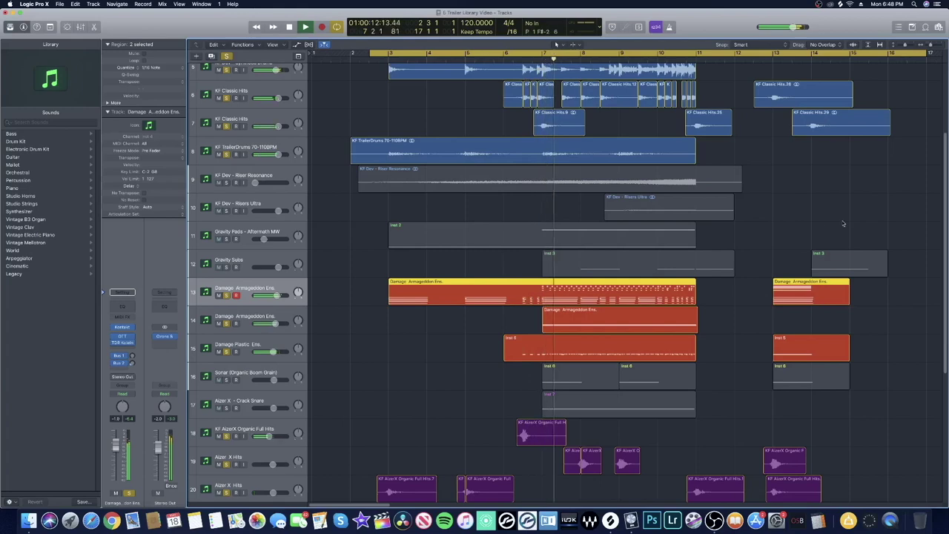
# Stop playback with all track solos cleared, and open the Kontakt instrument of the first Damage Armageddon Ens. track.
pyautogui.scroll(2, 945, 209)
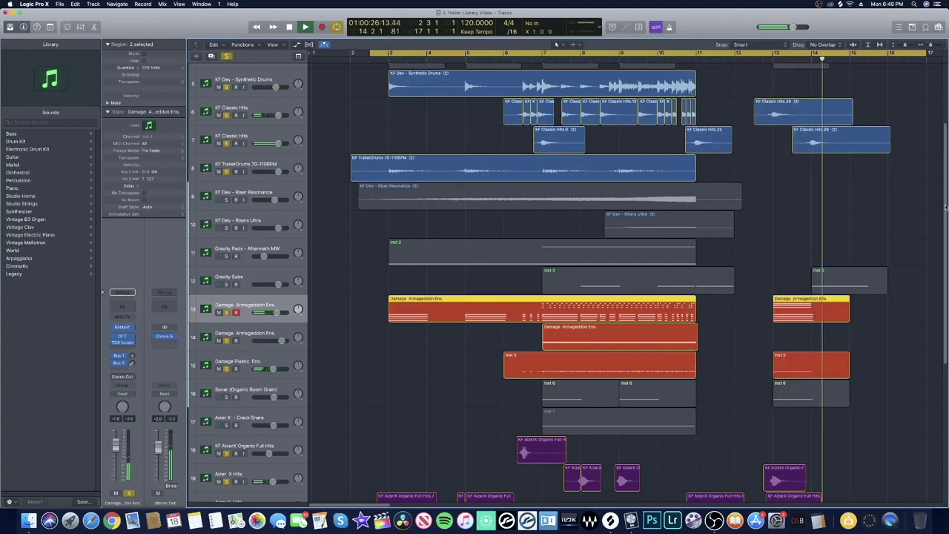
pyautogui.press('space')
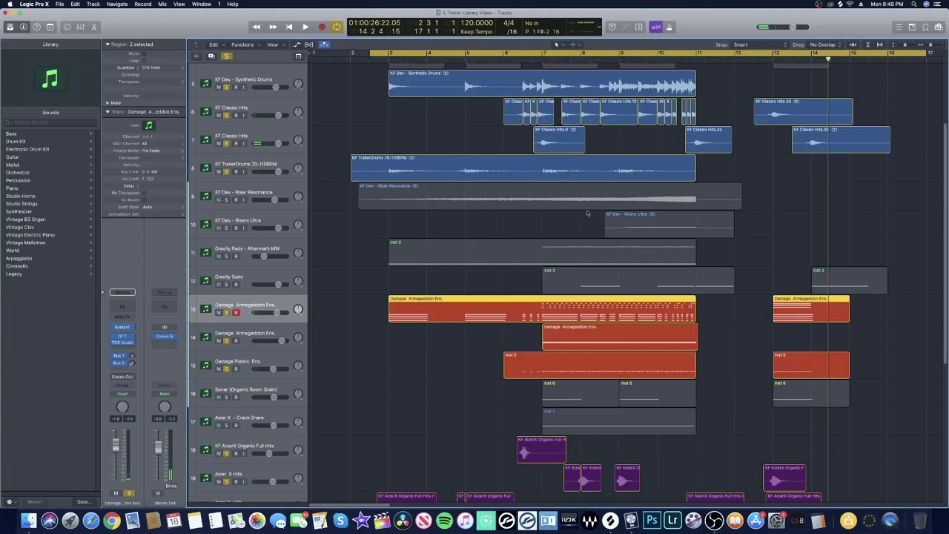
pyautogui.click(226, 312)
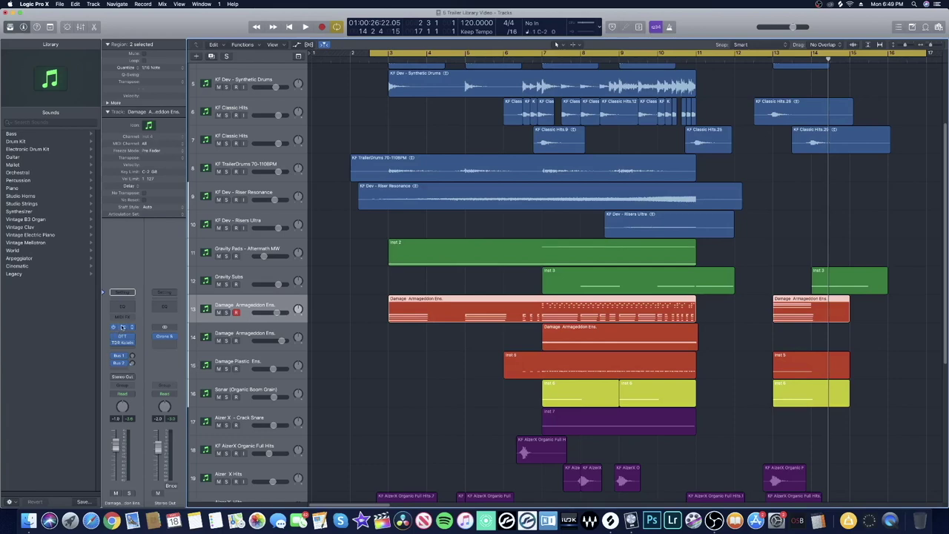
pyautogui.click(122, 327)
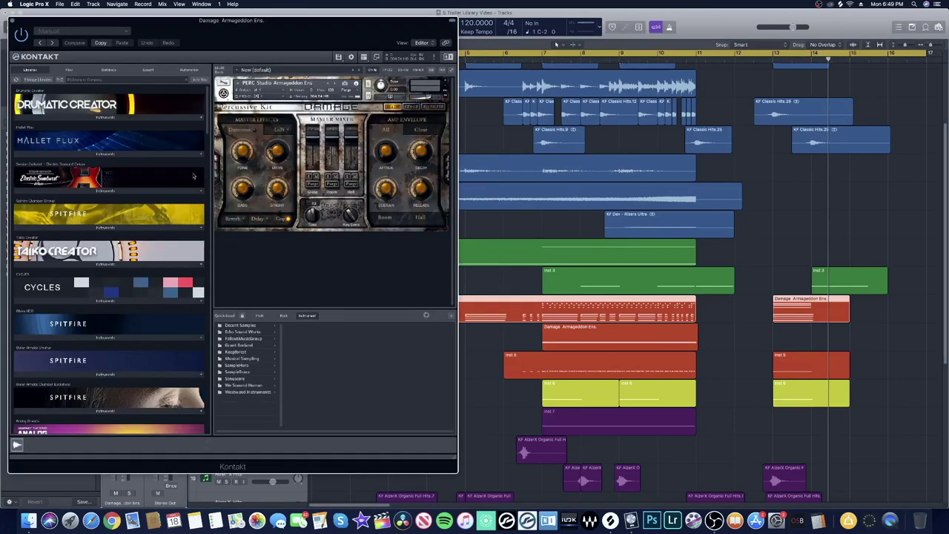
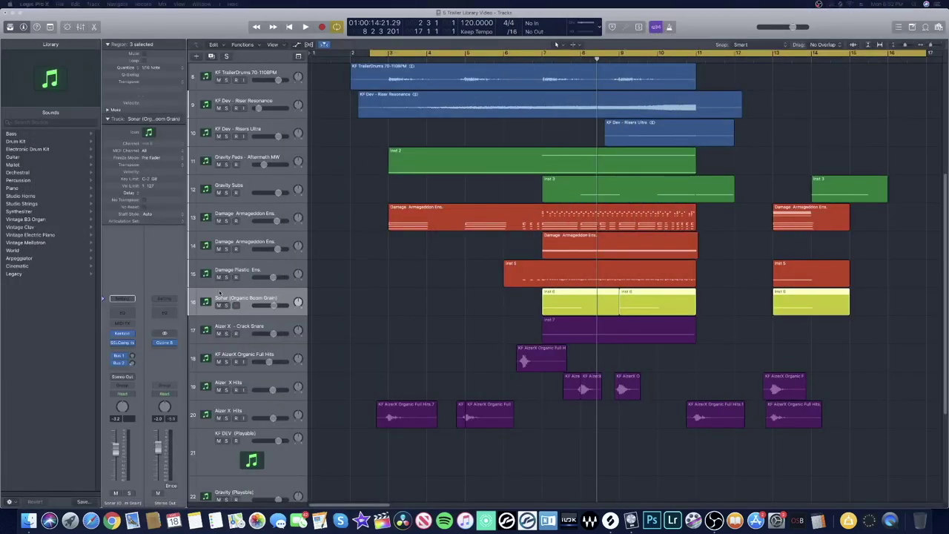
# Solo the Sonar (Organic Boom Grain) track and play it from bar 7 with cycle mode off.
pyautogui.click(227, 306)
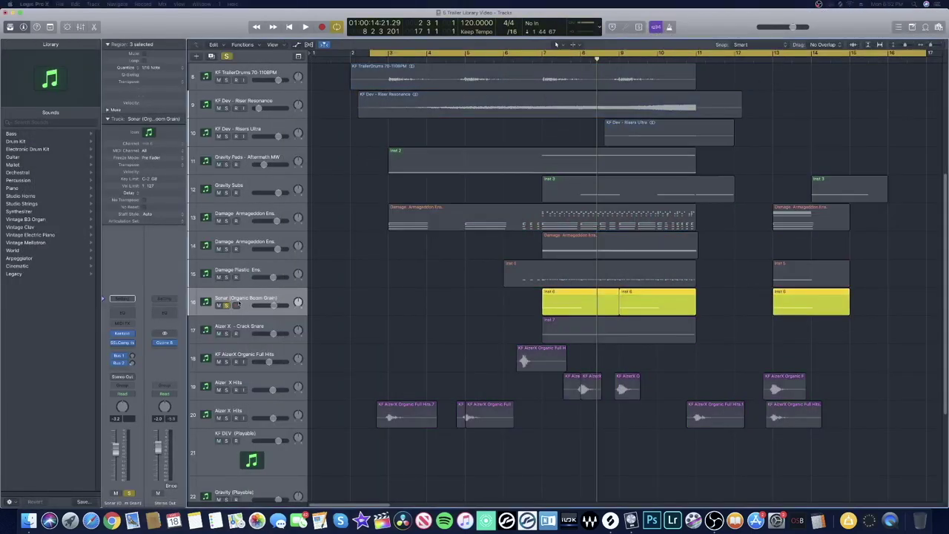
pyautogui.click(542, 59)
pyautogui.press('c')
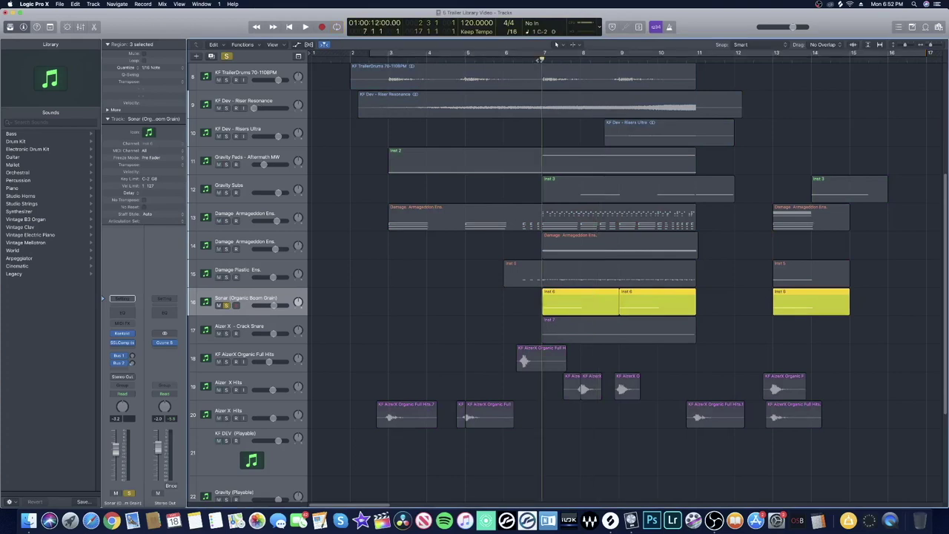
pyautogui.press('space')
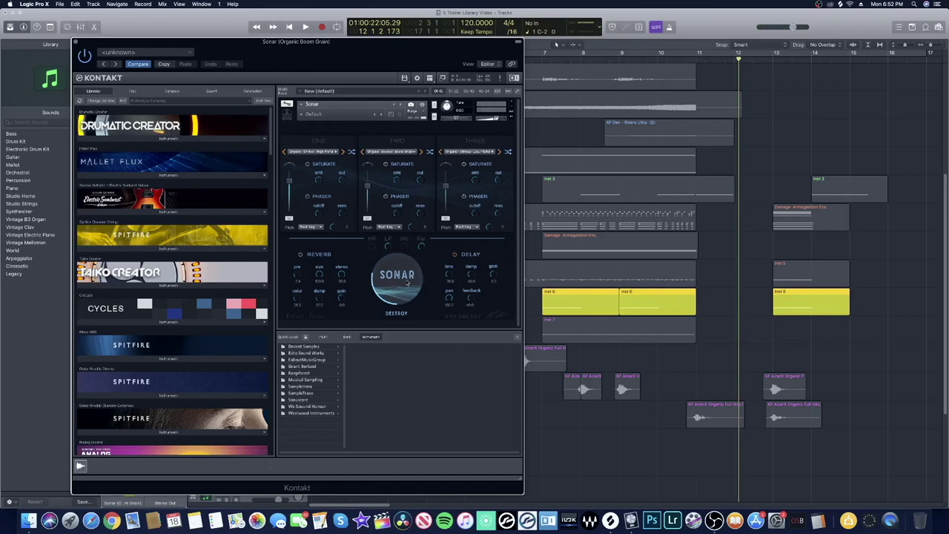
# Adjust the Destroy dial of the Sonar instrument on the Organic Boom Grain track and close its window.
pyautogui.moveTo(401, 273); pyautogui.dragTo(400, 289)
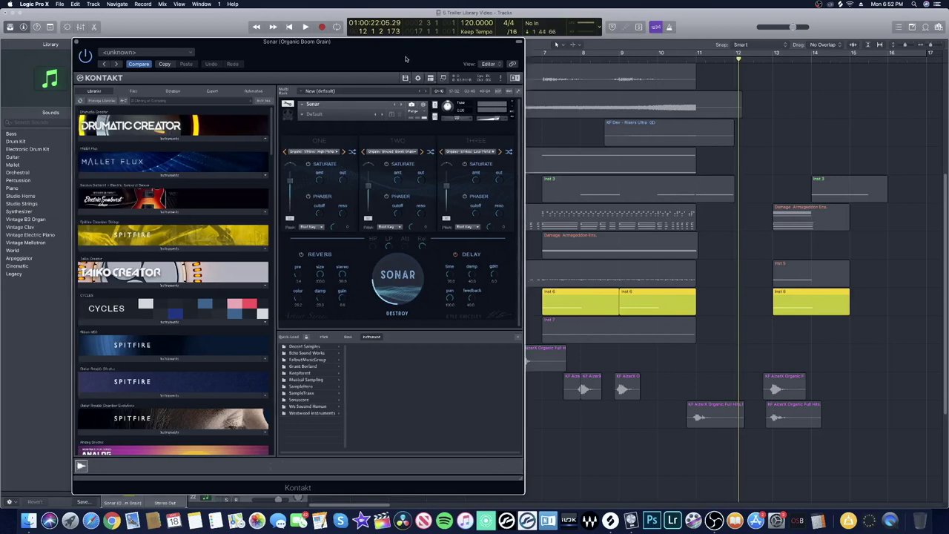
pyautogui.moveTo(427, 49); pyautogui.dragTo(468, 70)
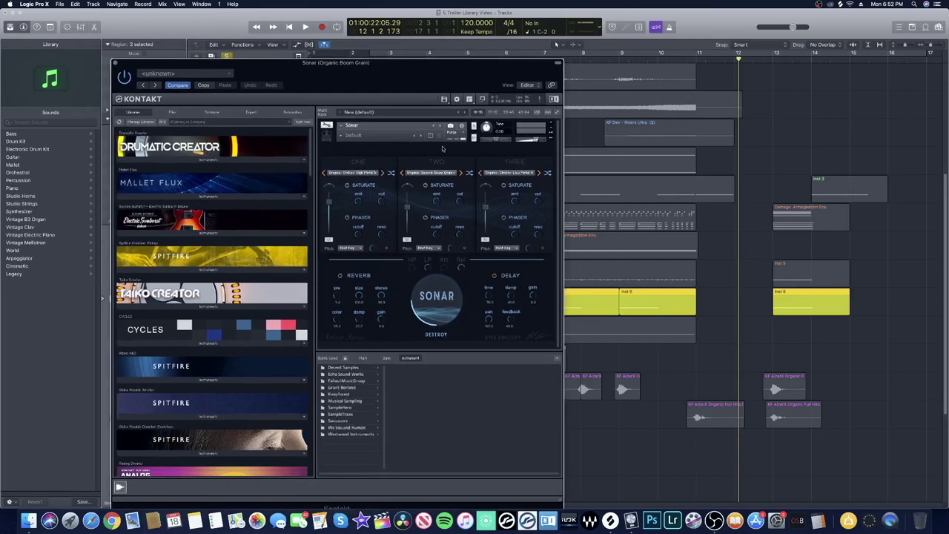
pyautogui.click(116, 64)
# Select the Sonar (Playable) track and clear all track solos.
pyautogui.scroll(-3, 254, 423)
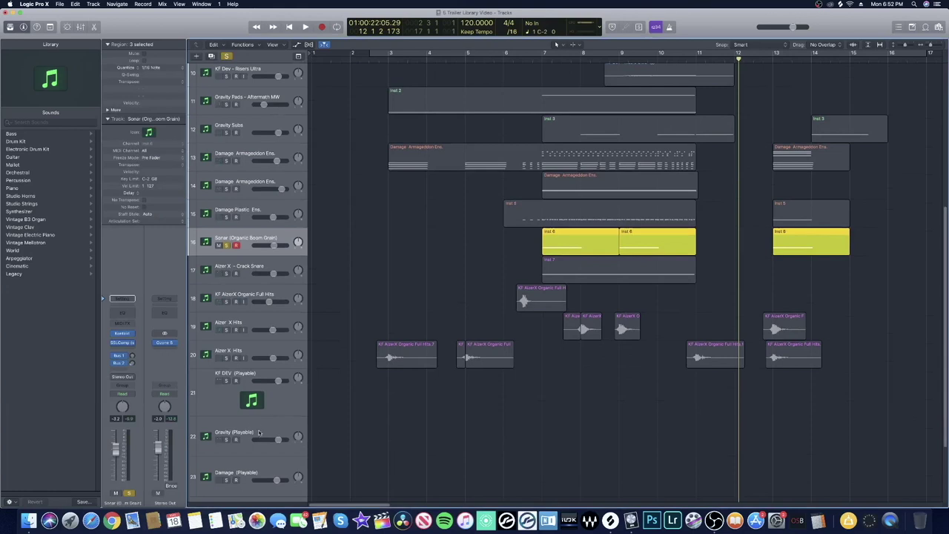
pyautogui.scroll(-3, 245, 407)
pyautogui.click(207, 434)
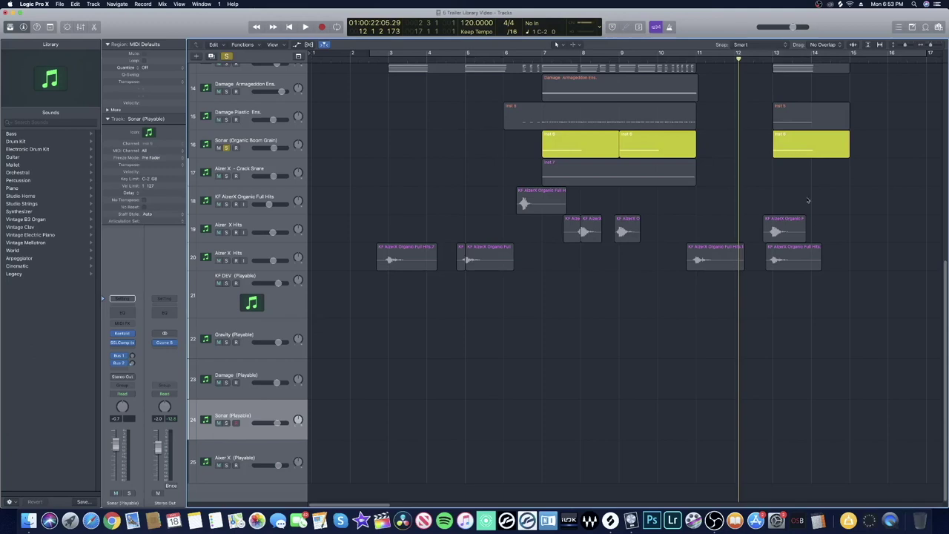
pyautogui.click(226, 56)
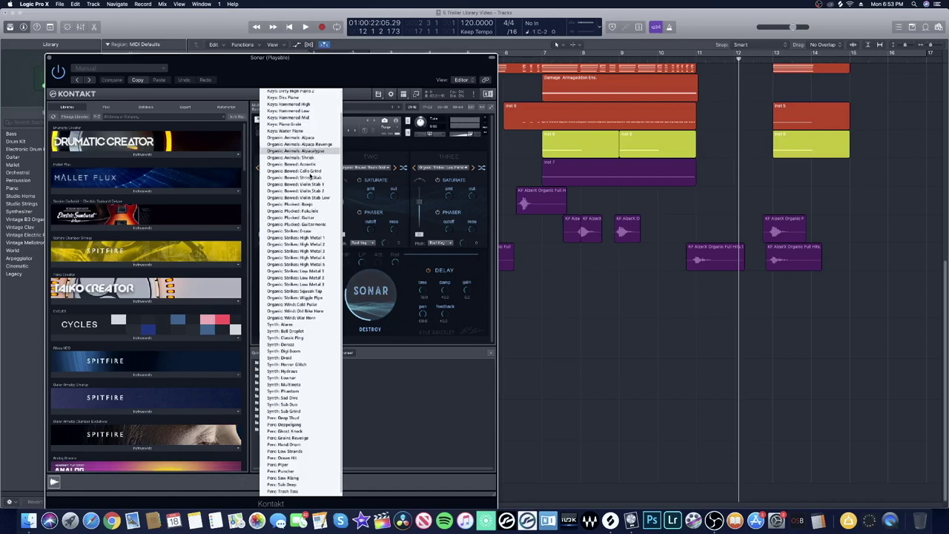
# Look through the sounds available for Sonar's first layer and randomize the second and third layers.
pyautogui.scroll(-1, 310, 175)
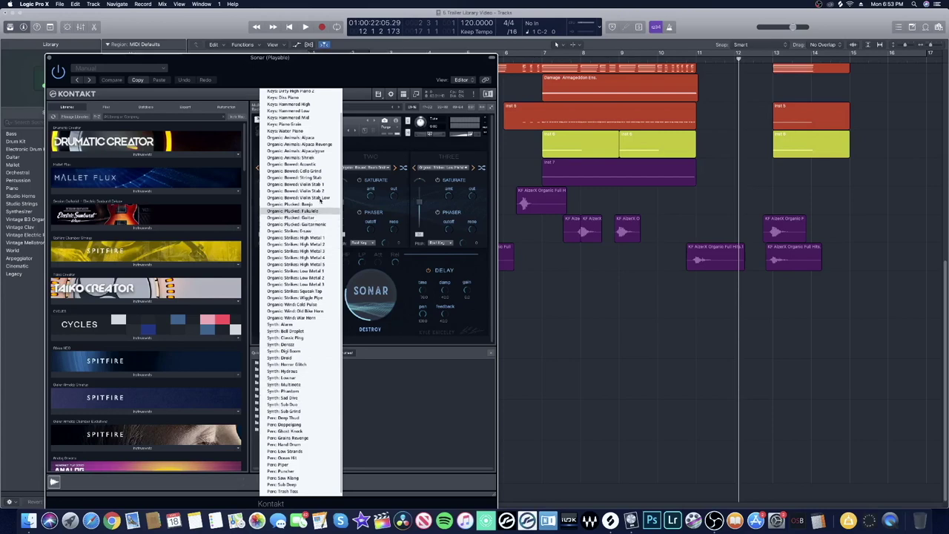
pyautogui.click(373, 155)
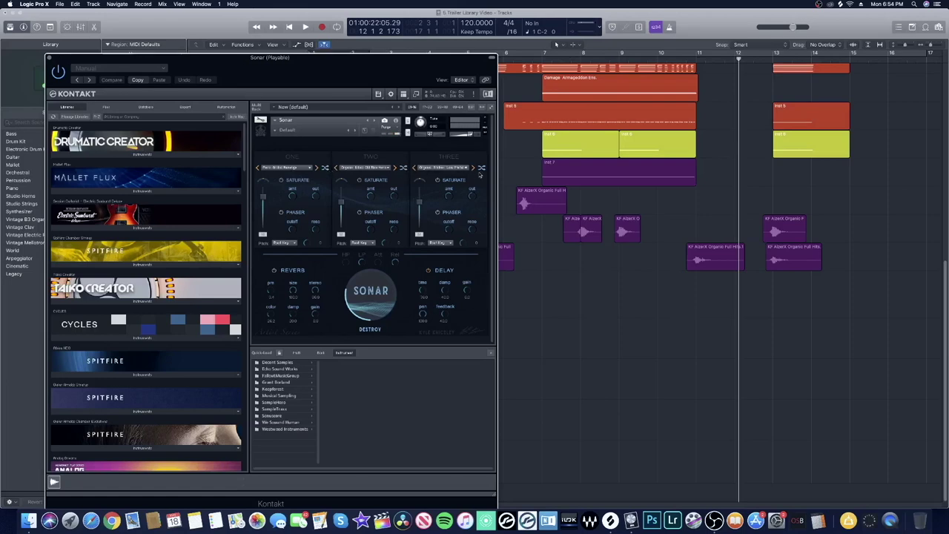
pyautogui.click(402, 168)
pyautogui.click(480, 169)
# Set Sonar's second layer to an Organic Strikes: High Metal sound.
pyautogui.click(377, 174)
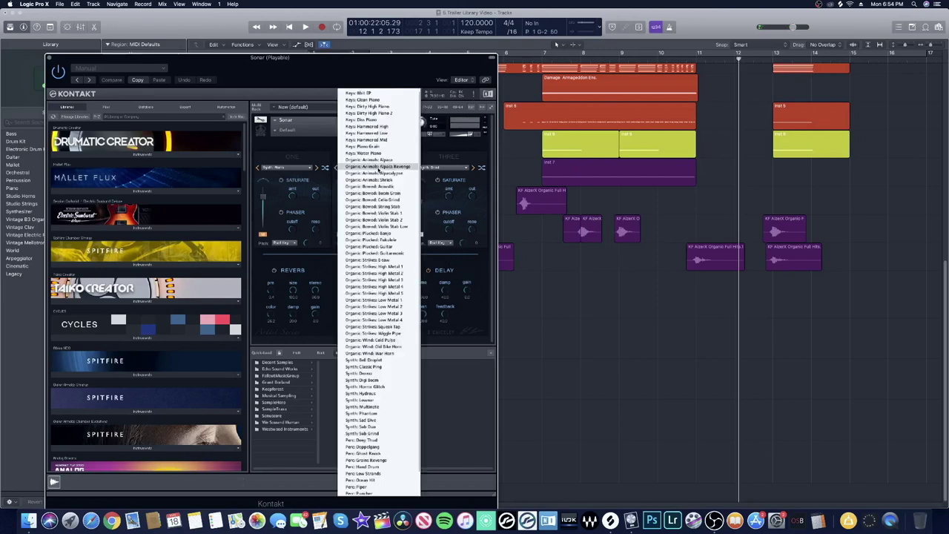
pyautogui.click(390, 271)
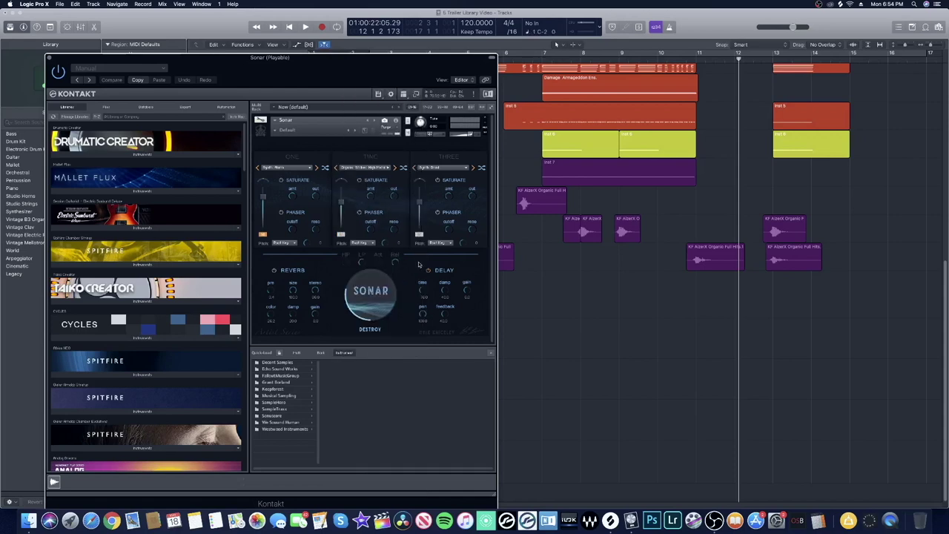
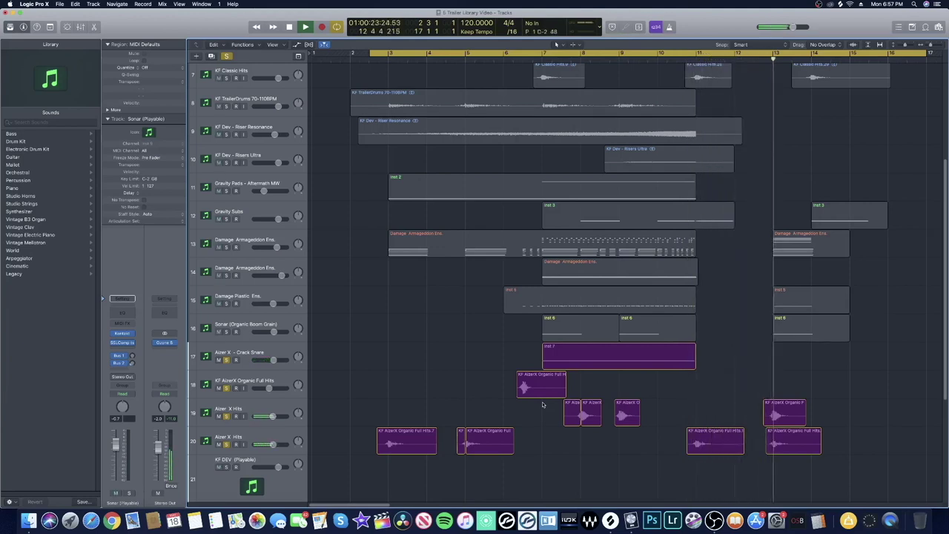
# Stop playback and examine the waveform, filter and ADSR controls of the Organic Hits Full instrument on the Aizer X (Playable) track.
pyautogui.press('space')
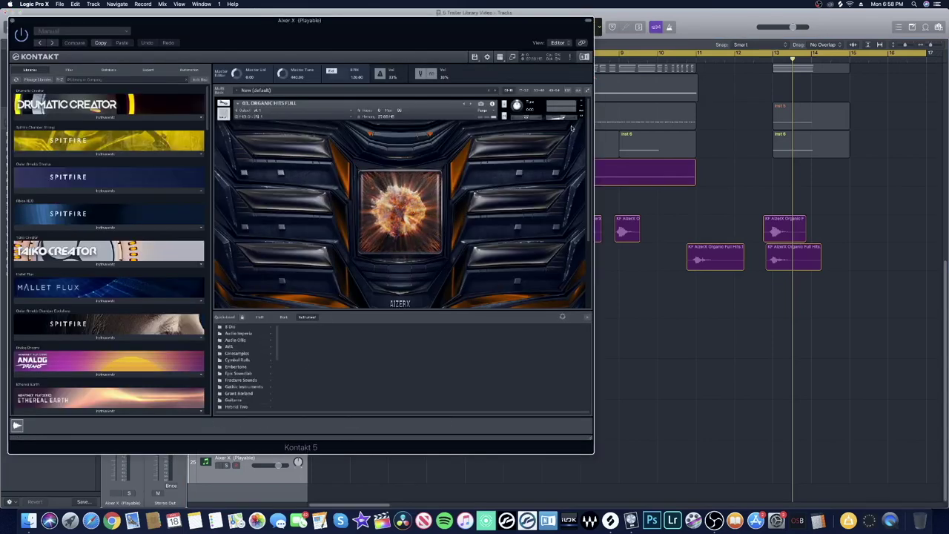
pyautogui.moveTo(591, 151); pyautogui.dragTo(586, 222)
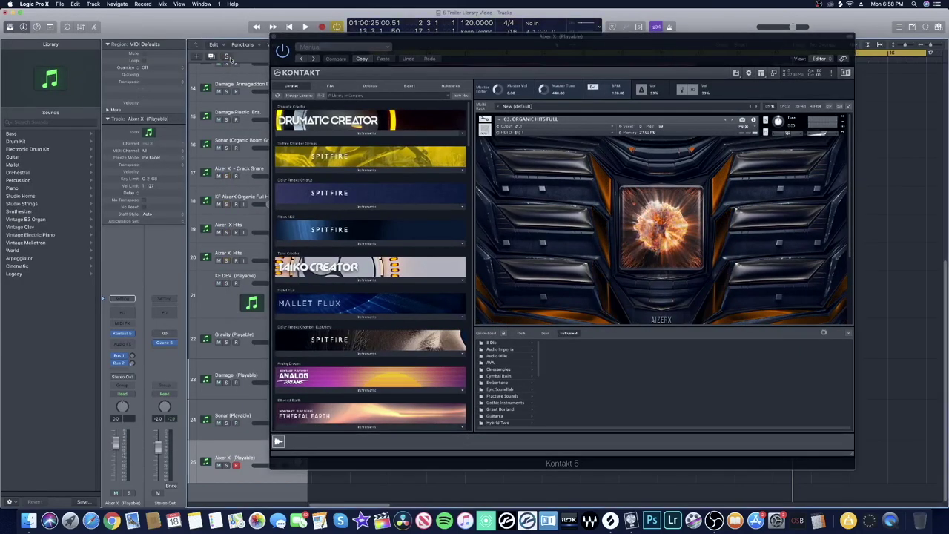
pyautogui.moveTo(580, 50); pyautogui.dragTo(557, 44)
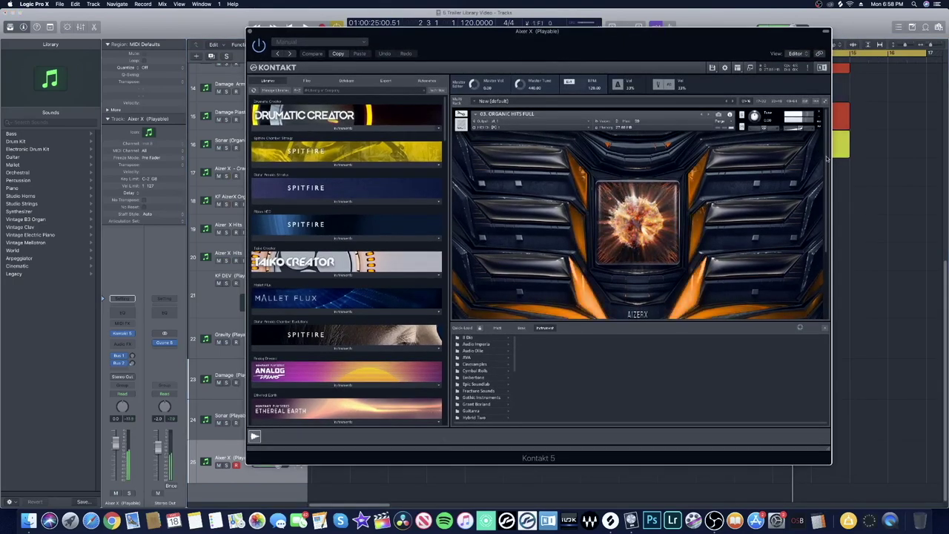
pyautogui.scroll(-3, 825, 167)
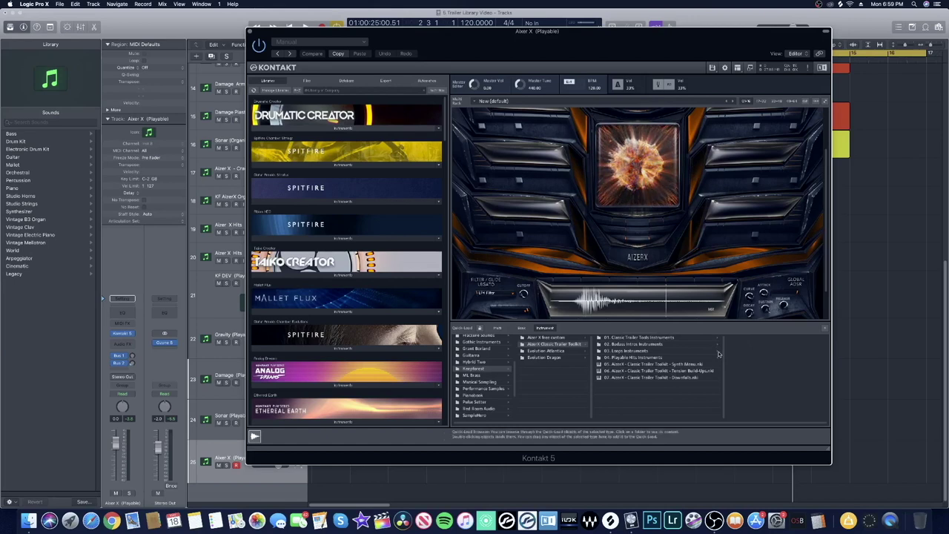
# Load 15. LAYERS SUB BENDERS I from the 01. Classic Trailer Tools Instruments folder into the Aizer X Kontakt and close its window.
pyautogui.click(652, 337)
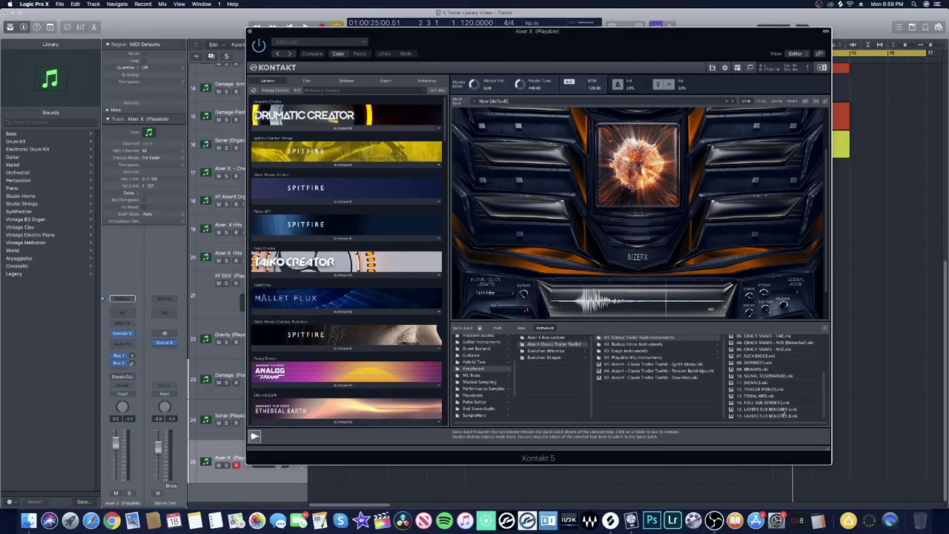
pyautogui.moveTo(784, 415); pyautogui.dragTo(761, 192)
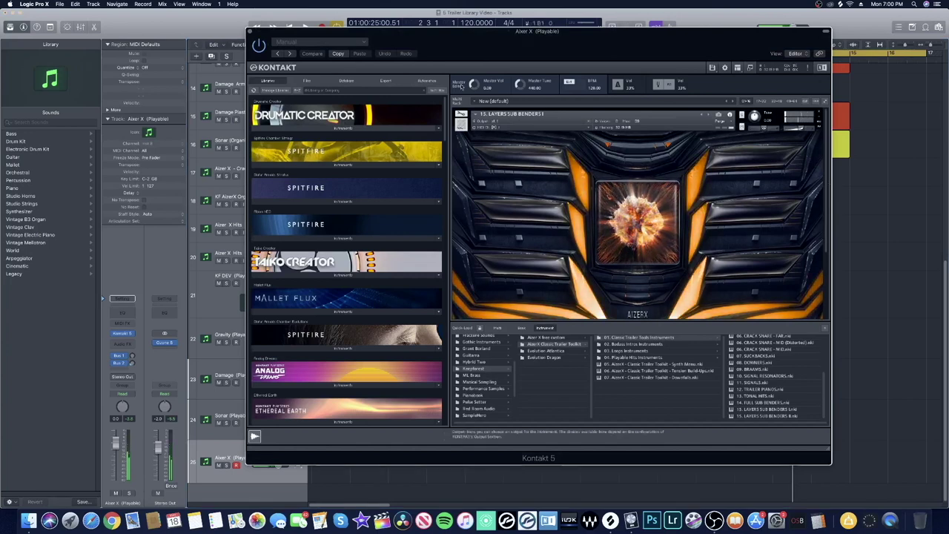
pyautogui.click(251, 31)
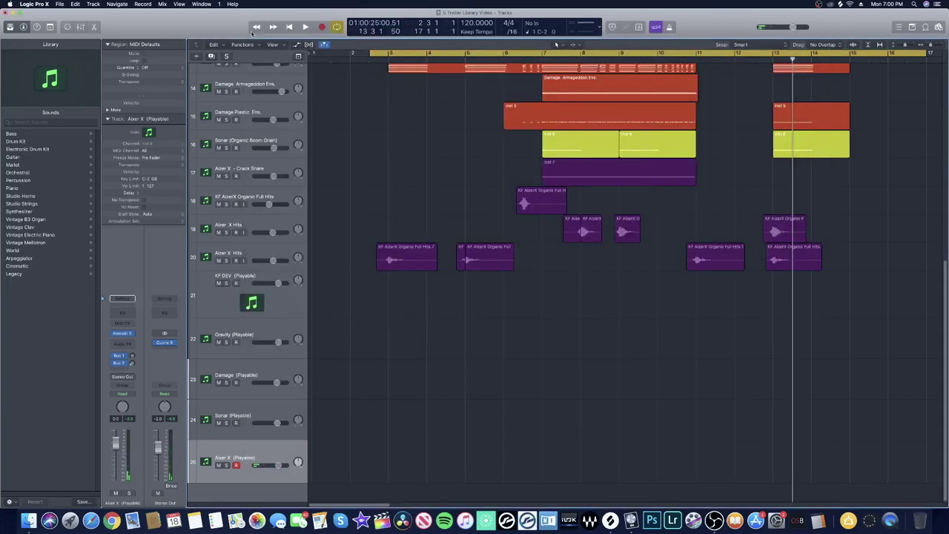